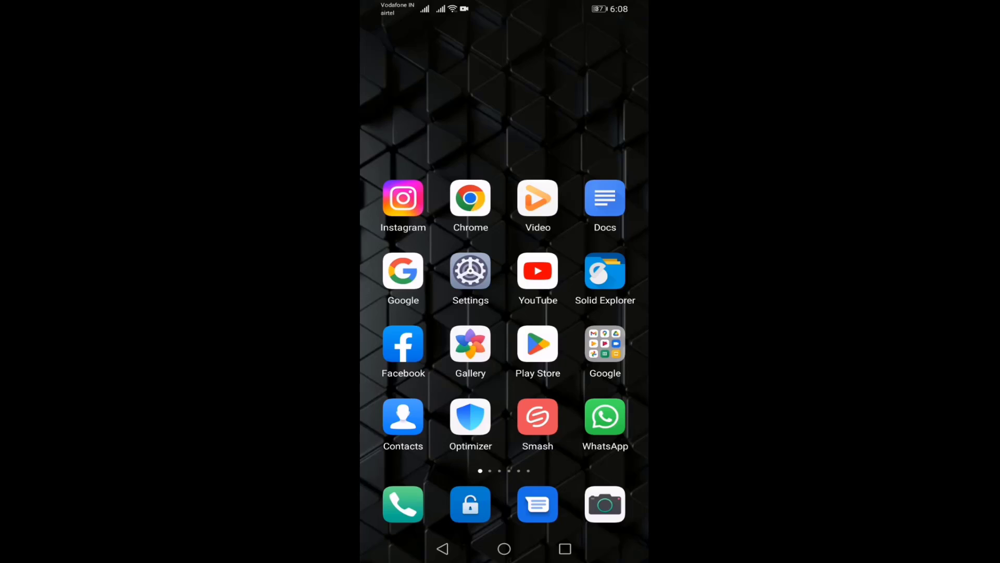
- Search the Play Store for instagram and confirm its listing shows Open rather than Update
click(538, 345)
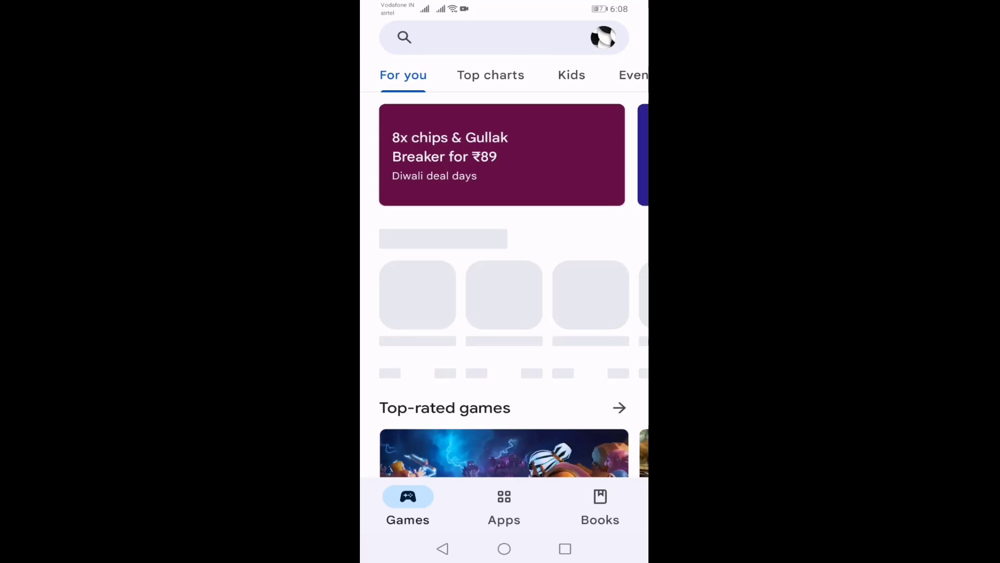
click(484, 36)
text(in)
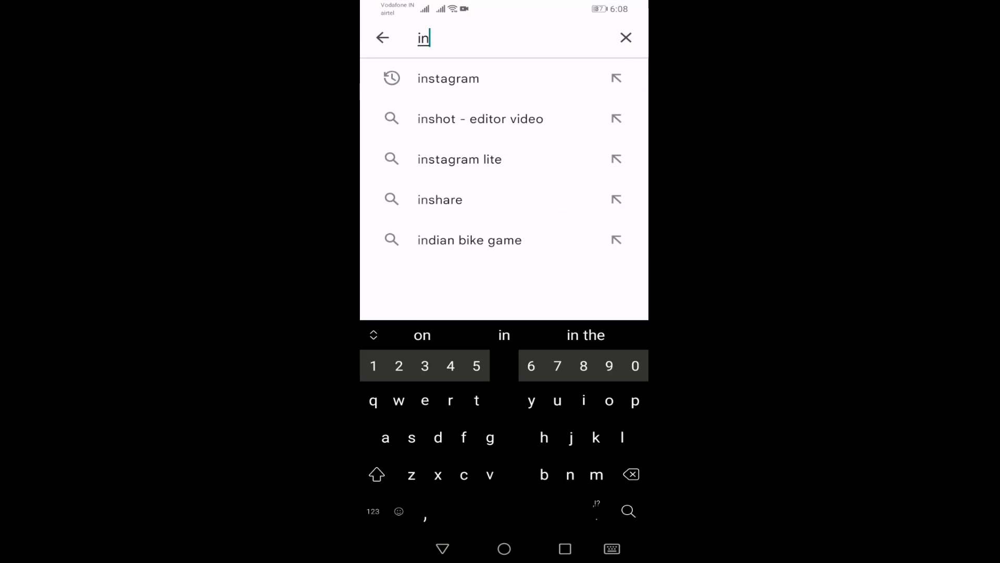
click(448, 78)
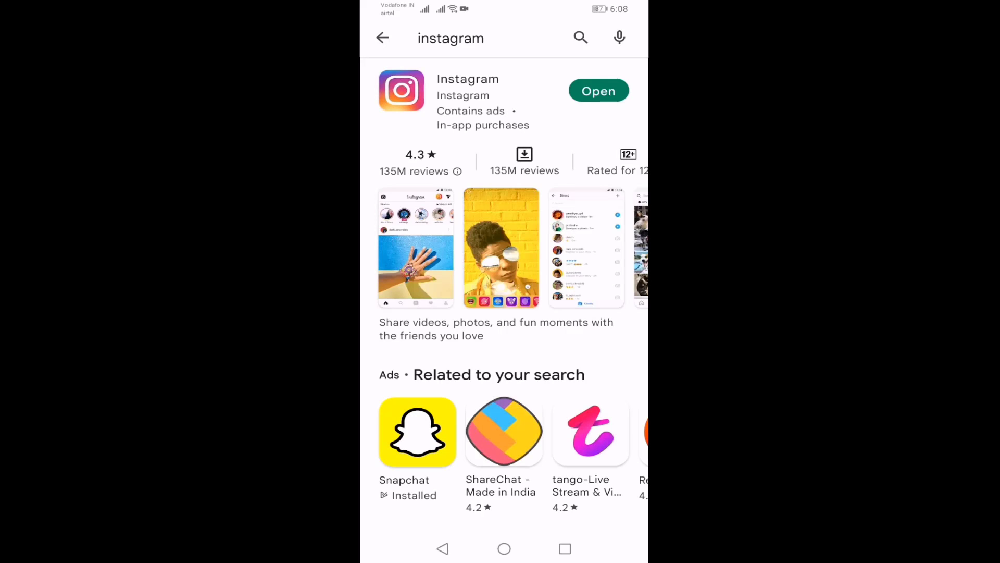
click(443, 549)
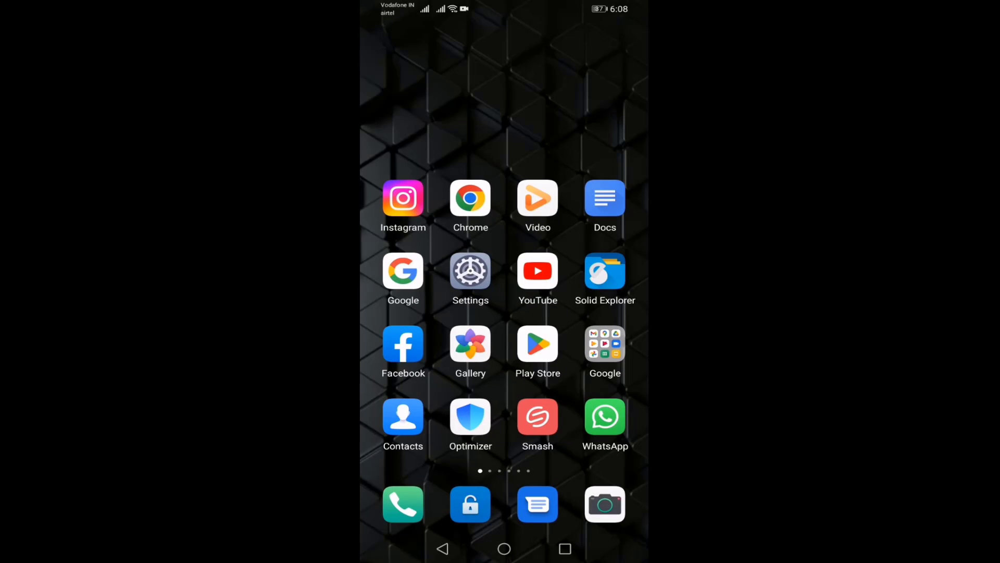
- Force-stop Instagram from its Settings app info, confirm, and bring up its Storage details
click(470, 271)
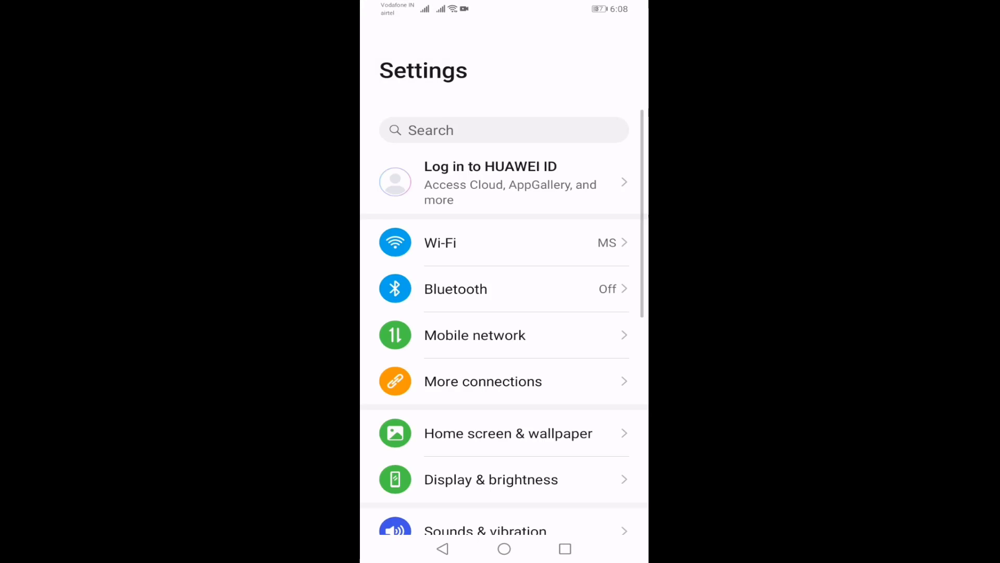
scroll(505, 313, down, 5)
scroll(504, 313, down, 10)
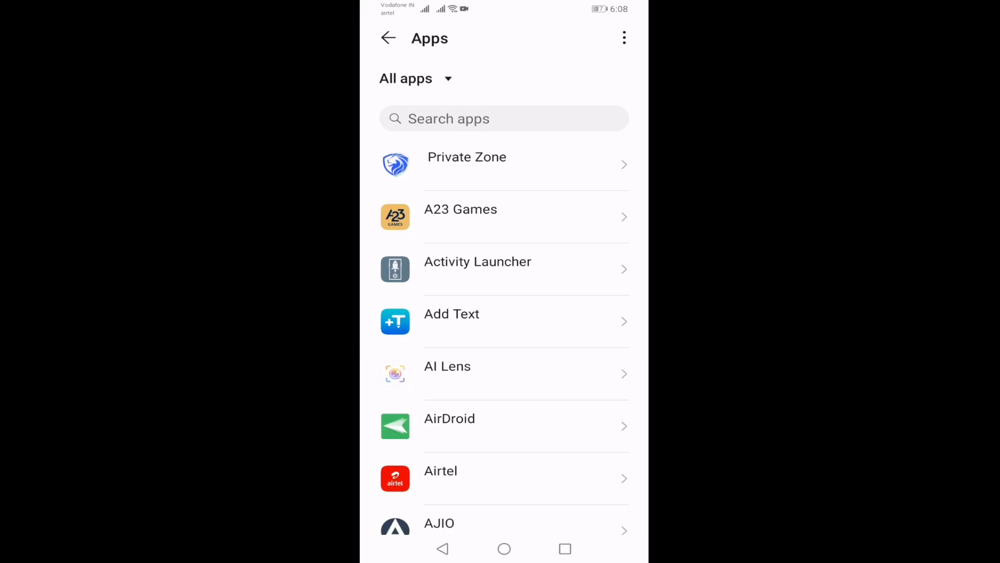
click(504, 118)
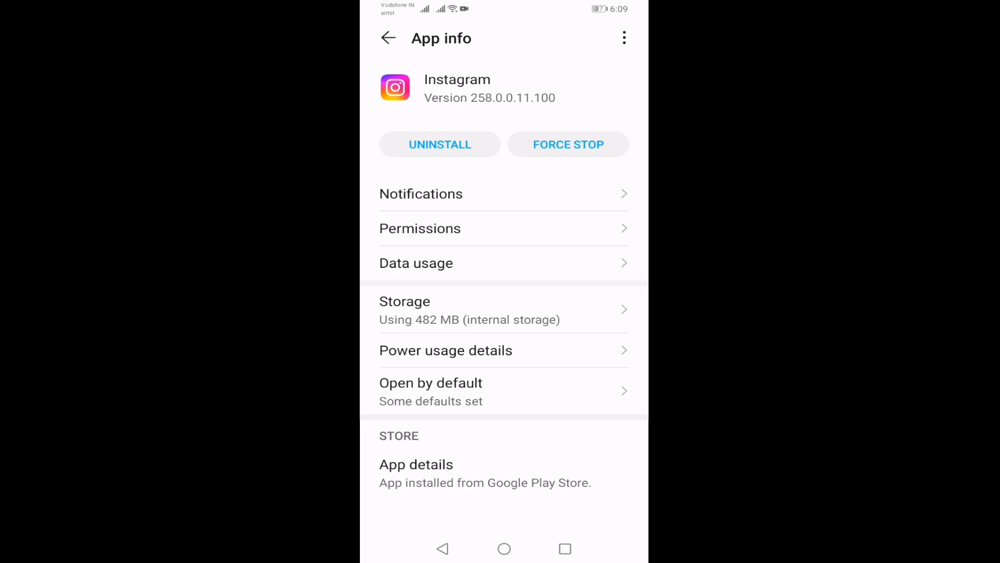
click(568, 145)
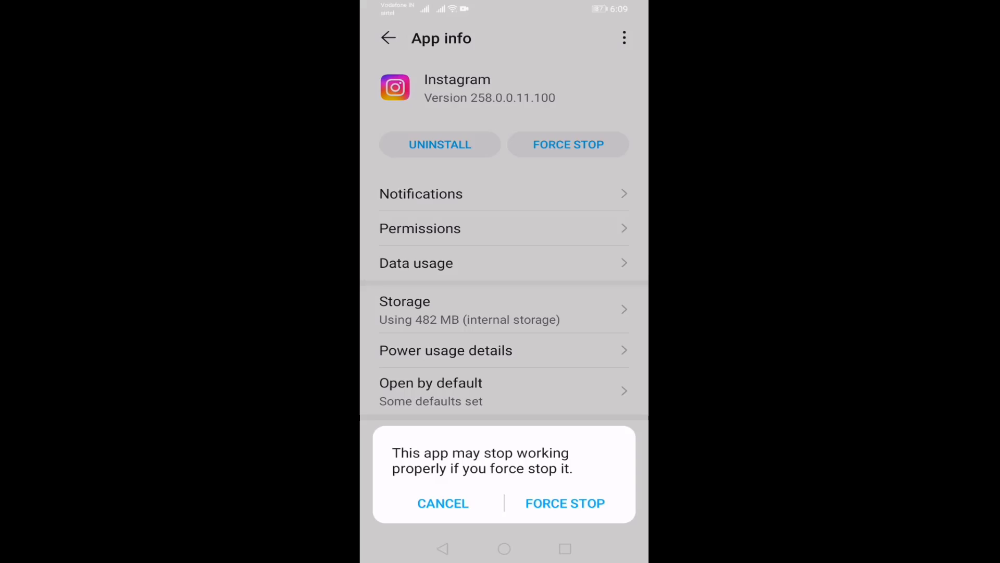
click(565, 503)
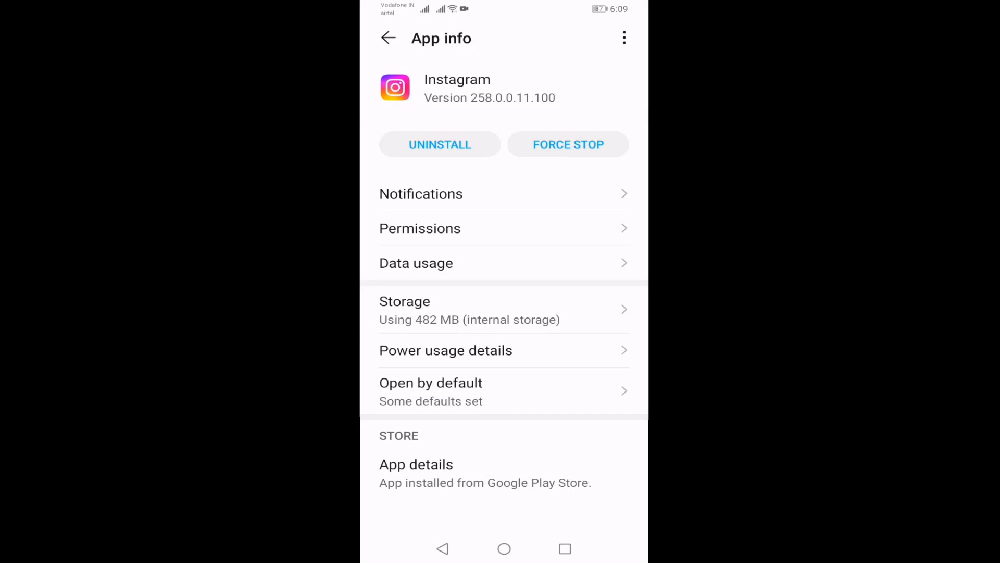
click(469, 310)
click(504, 267)
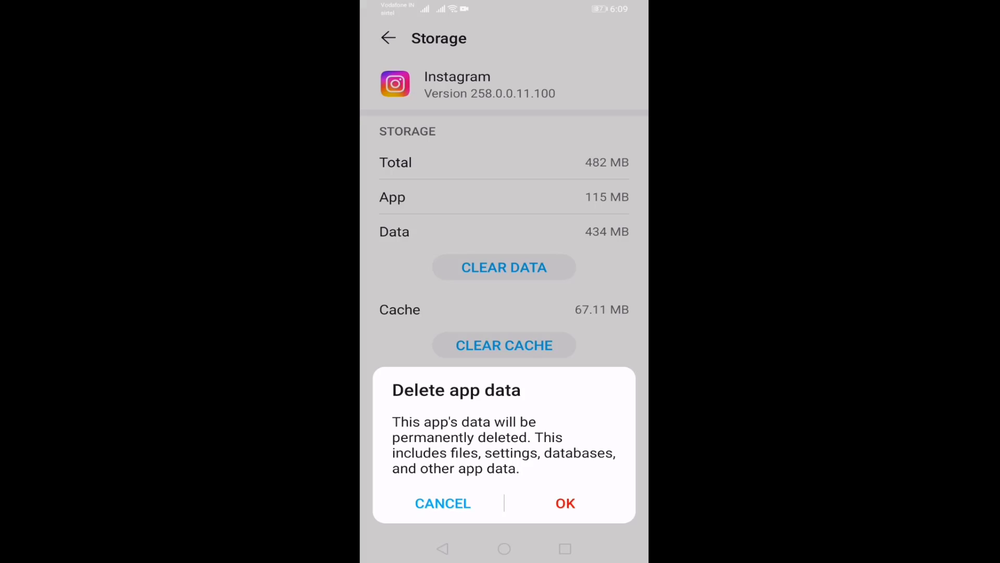
key(Escape)
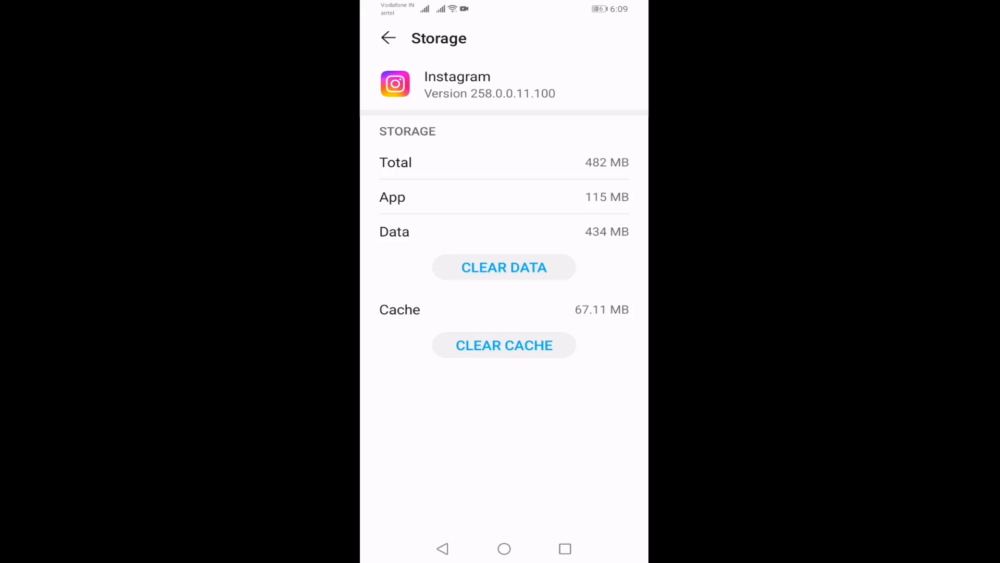